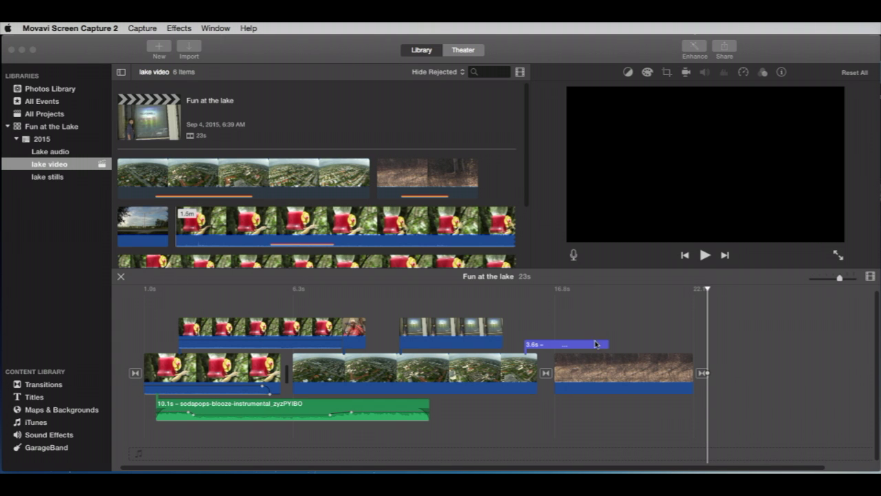
Step: Make the 'Fun at the lake' iMovie project the active window for editing
click(568, 322)
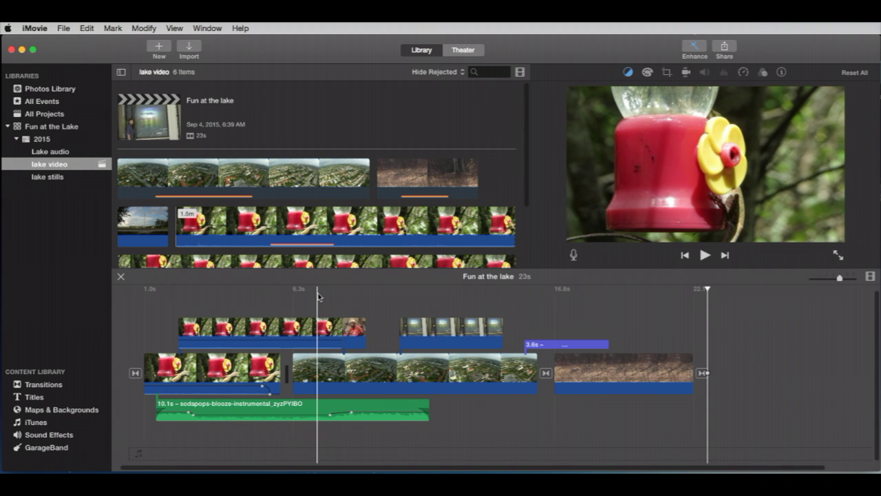
Step: Show the Titles browser and scroll down to the row with the Lower title
click(34, 397)
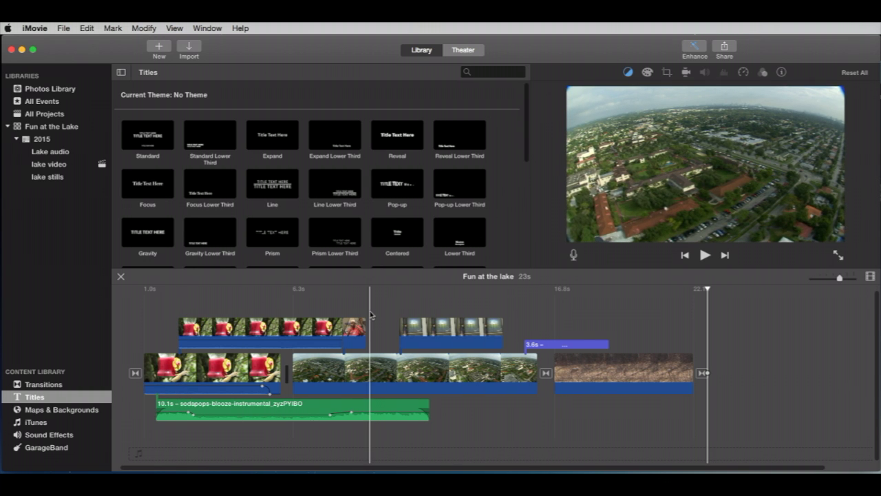
drag(526, 158, 528, 170)
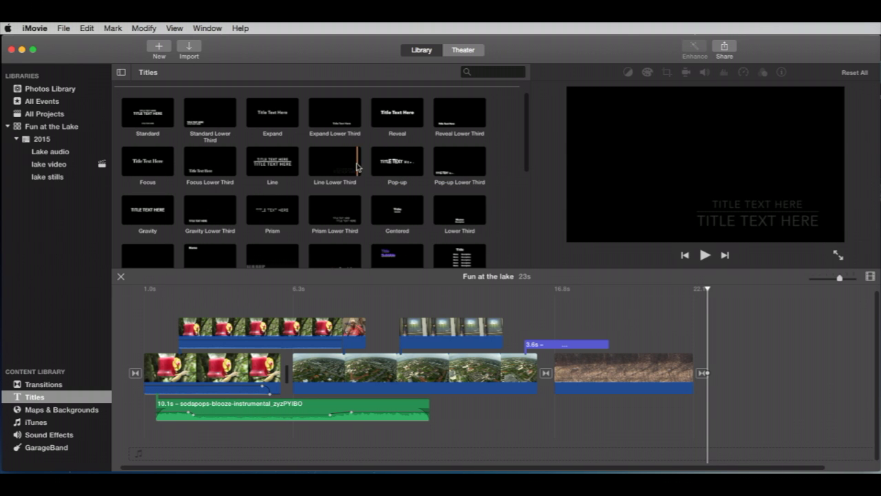
drag(527, 154, 526, 184)
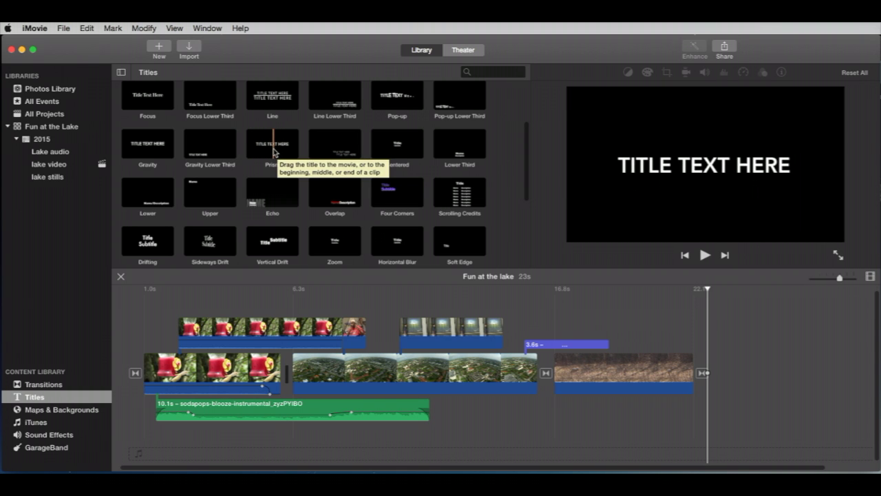
Step: Drop the Lower title over the first hummingbird clip and stretch it to 10.2 seconds
click(135, 197)
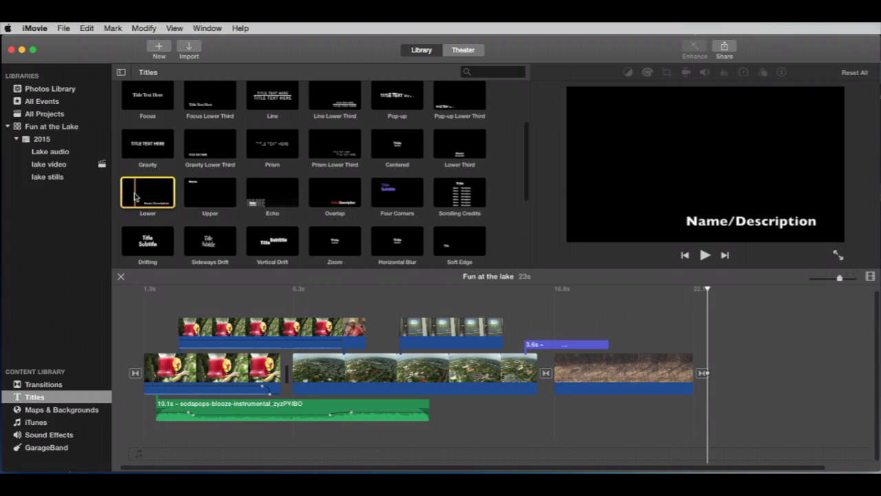
drag(136, 197, 146, 306)
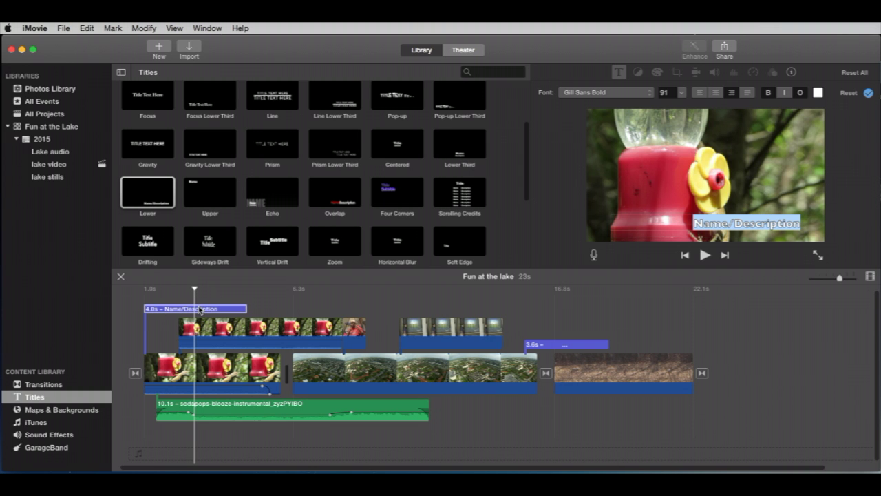
click(248, 309)
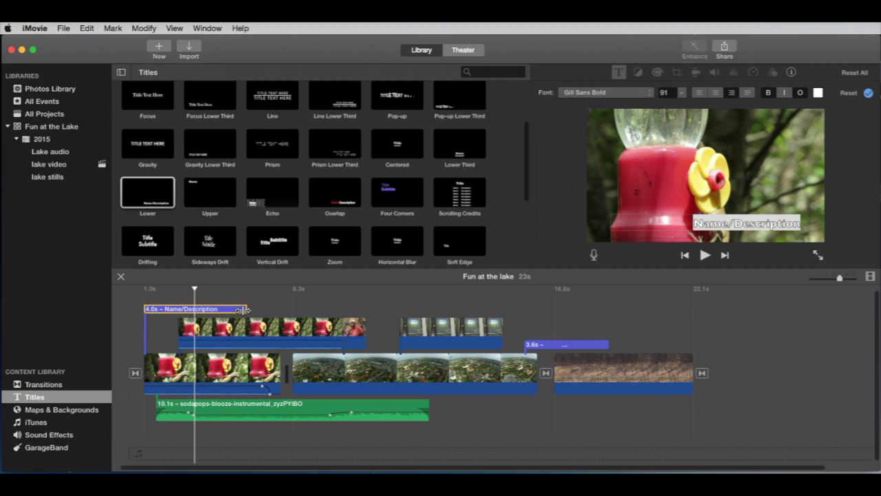
drag(246, 309, 418, 309)
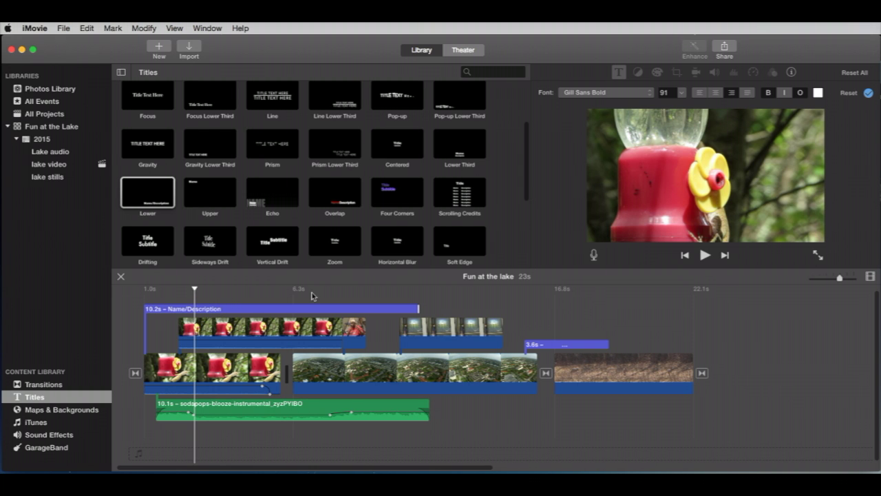
Step: Left-align the Name/Description text and turn off its outline, leaving plain white Gill Sans Bold
click(202, 324)
double_click(216, 309)
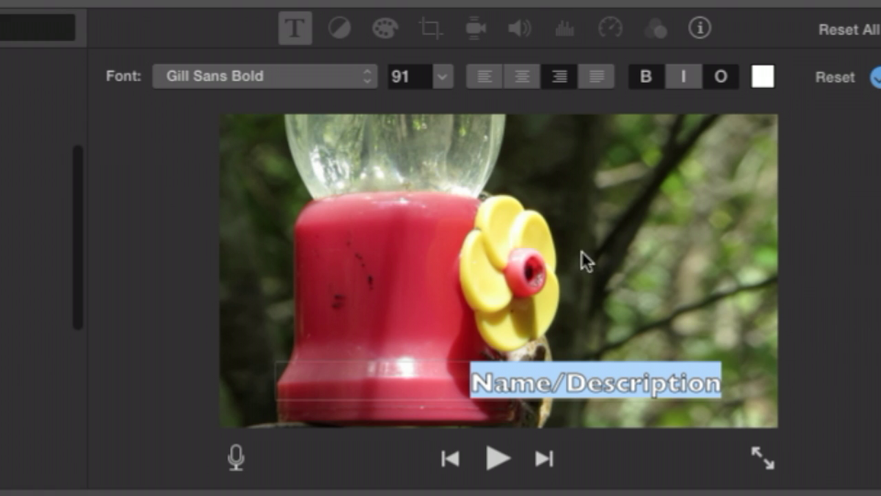
click(485, 82)
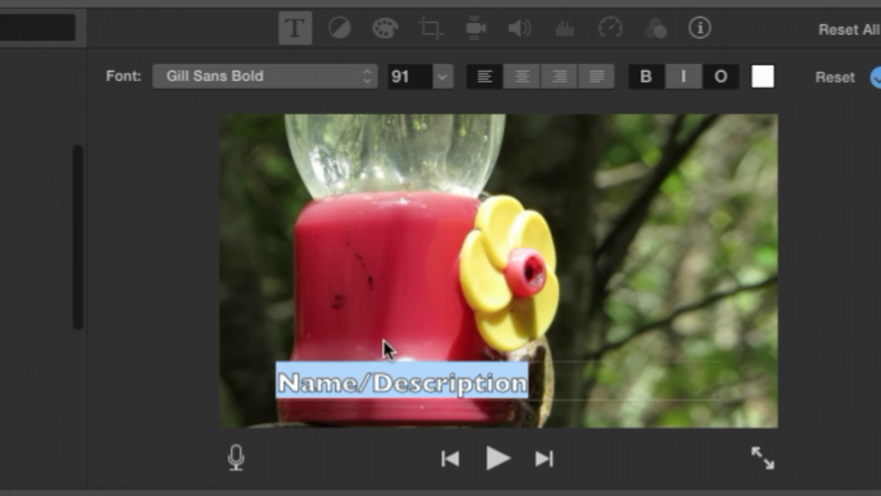
click(720, 78)
click(720, 78)
click(720, 79)
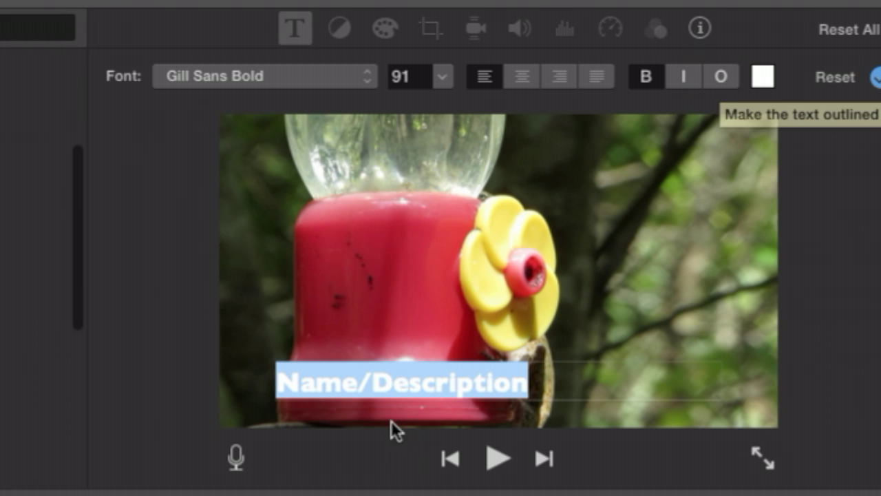
double_click(394, 385)
Step: Retype the title as 'This is the only title you can use in the entire iMovie title selection. This is hard to deal with.'
click(395, 388)
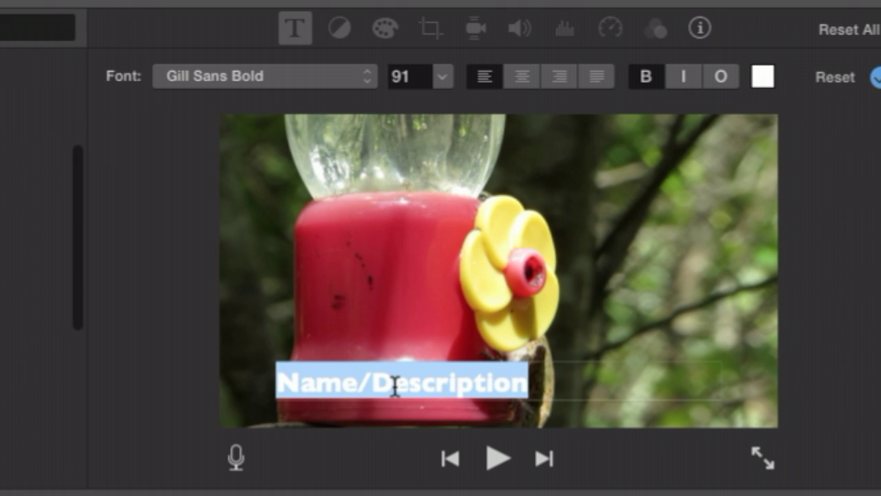
text(This is the)
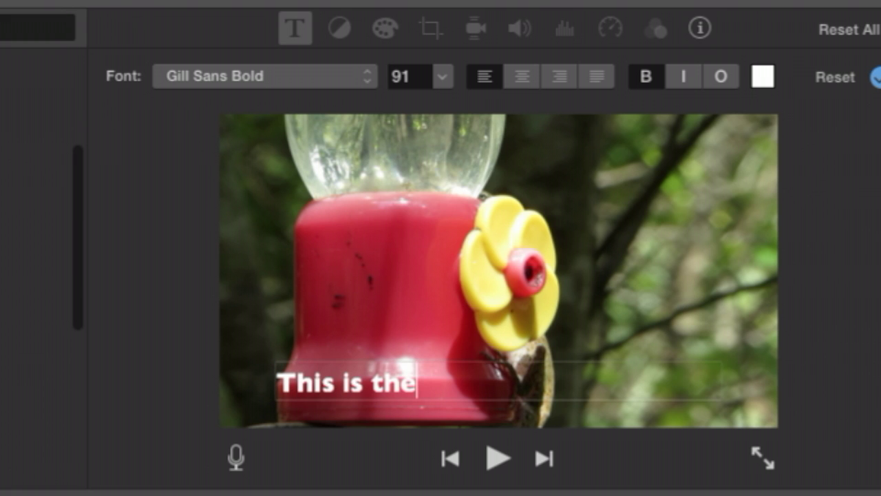
text( only titl)
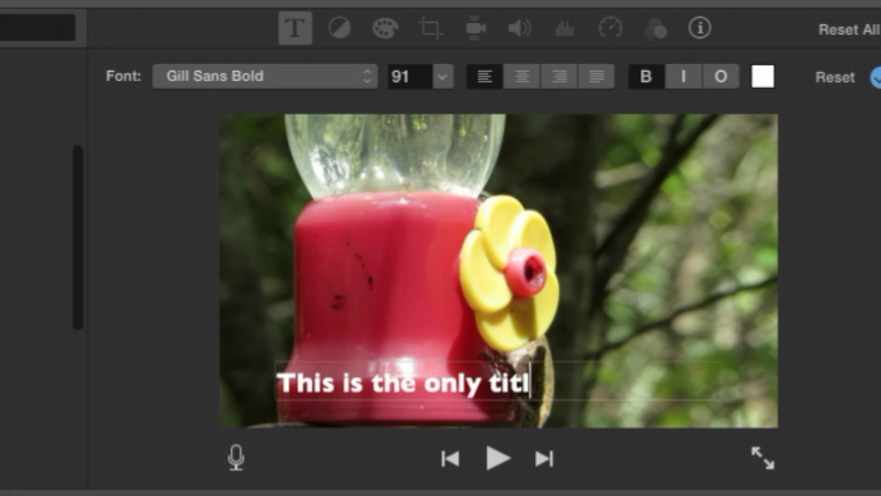
text(e you can )
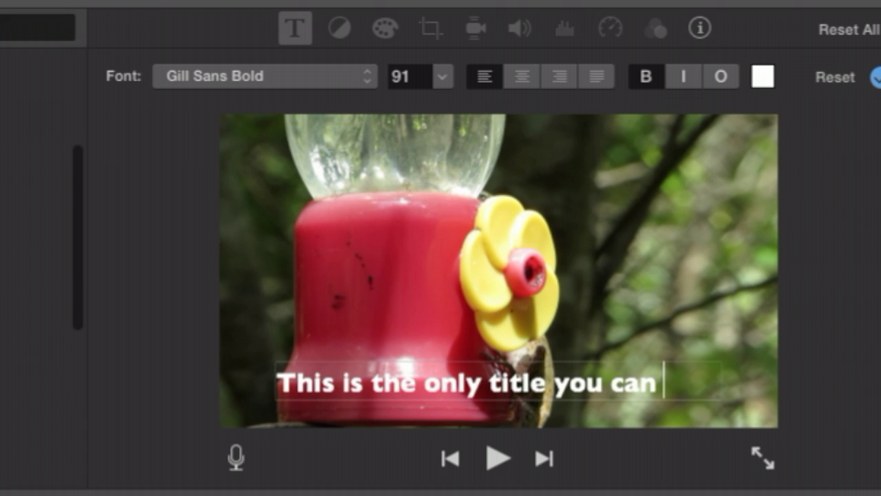
text(use in the )
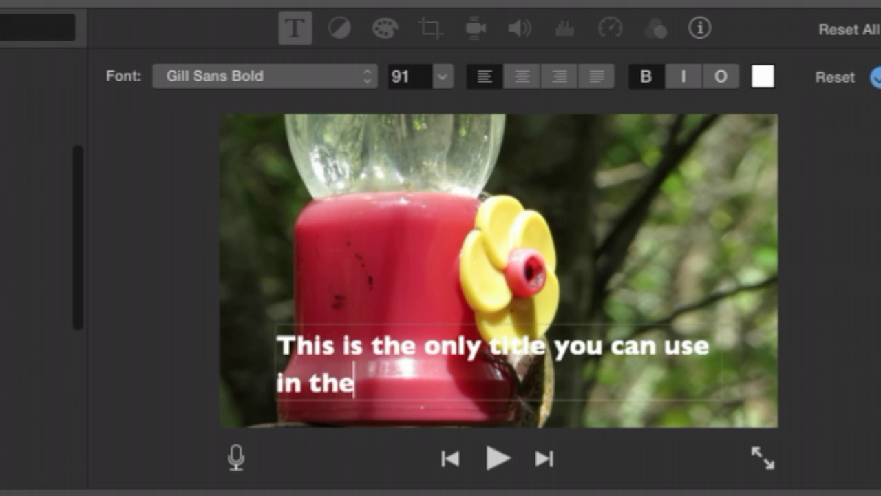
text(entire )
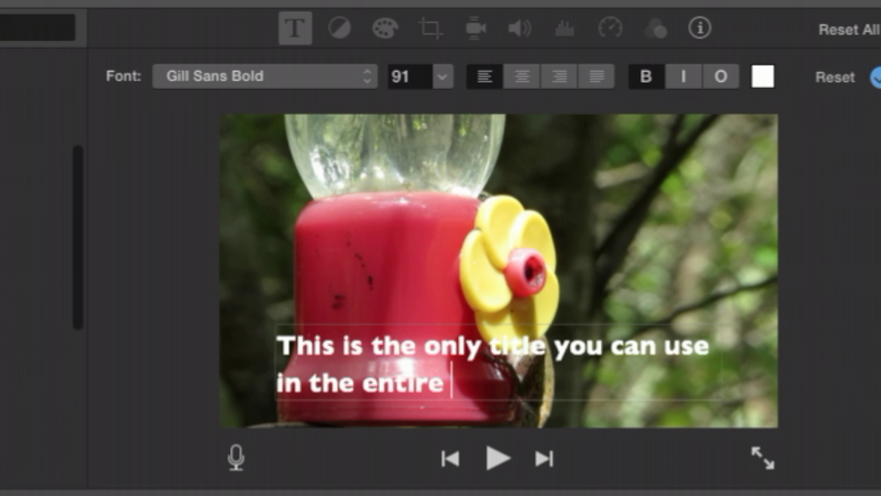
text(iMovie)
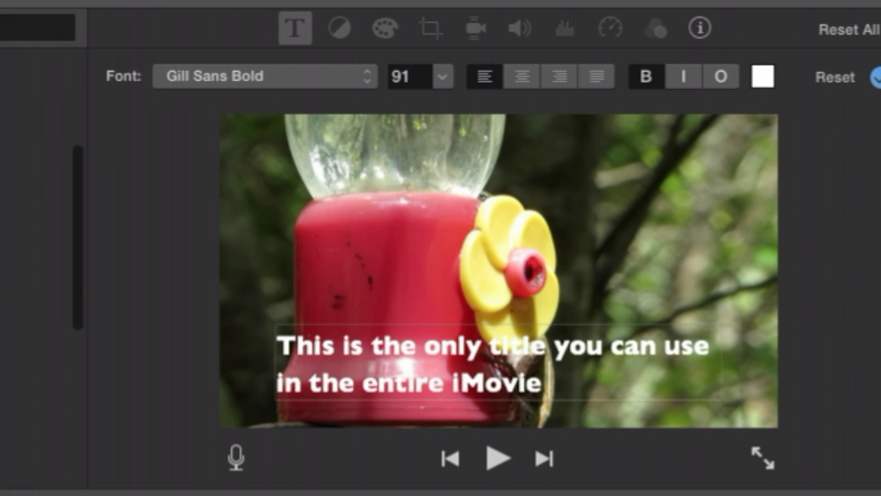
text( title se)
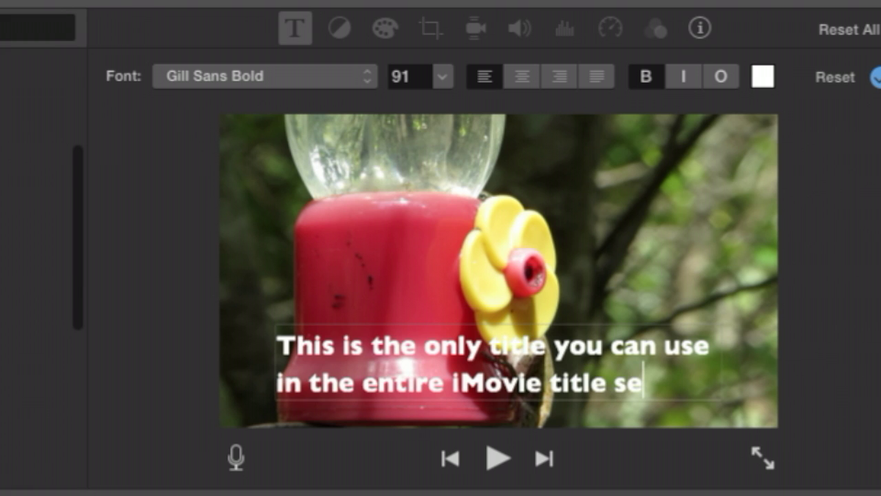
text(lection.)
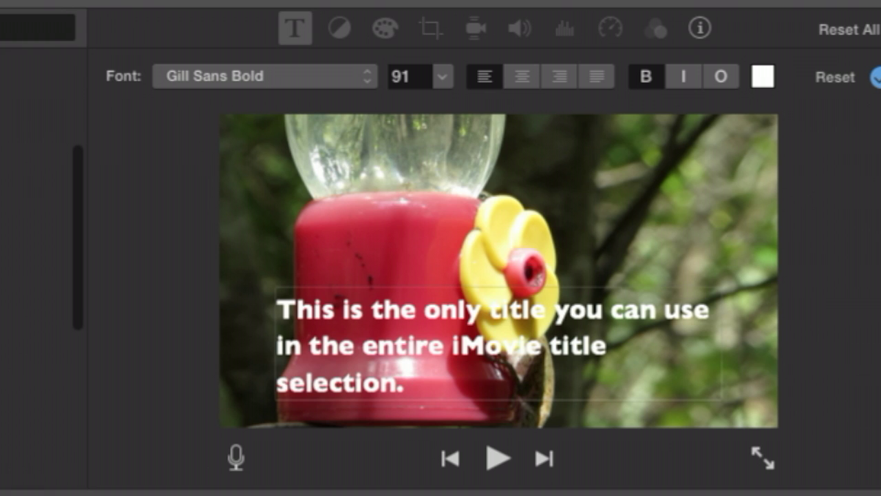
text(This is )
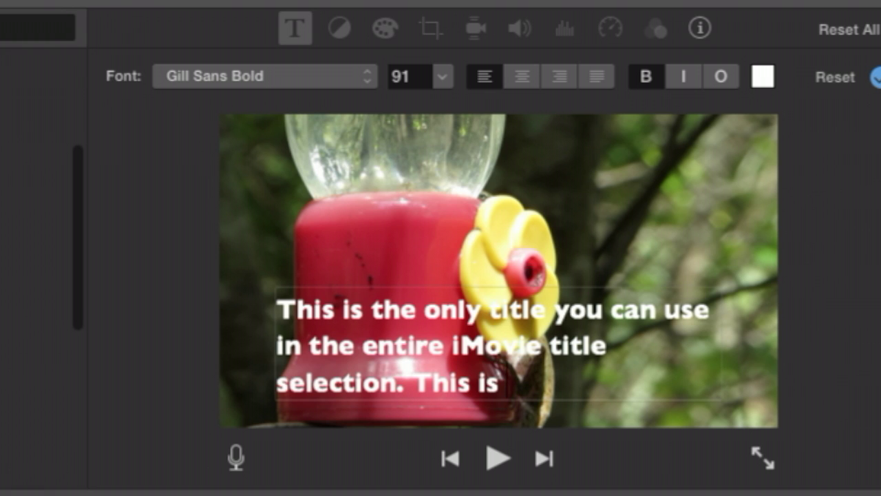
text(ha)
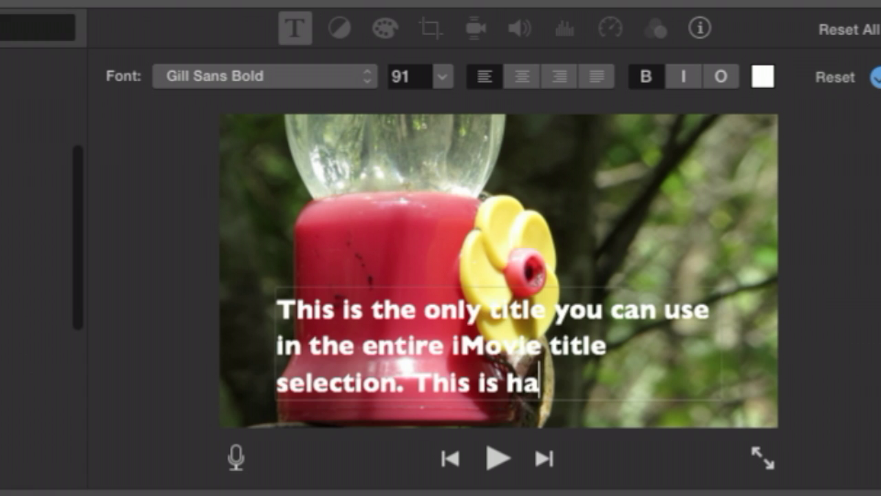
text(rd to deal wi)
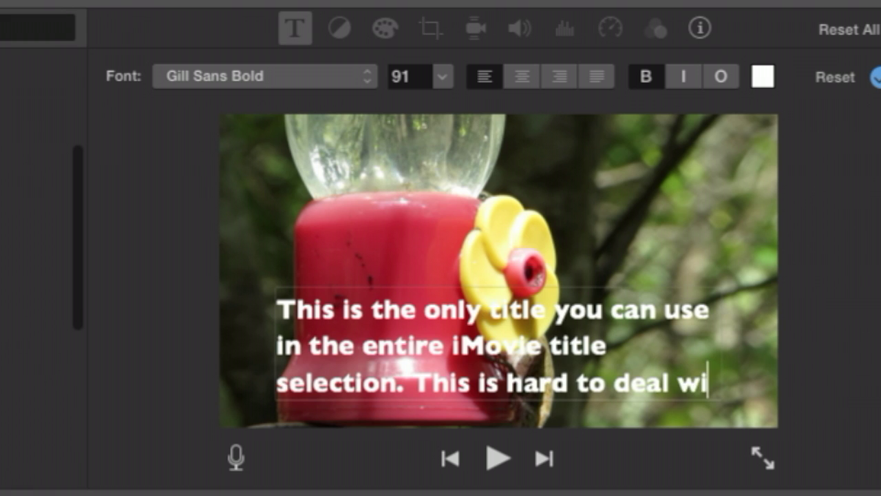
text(th.)
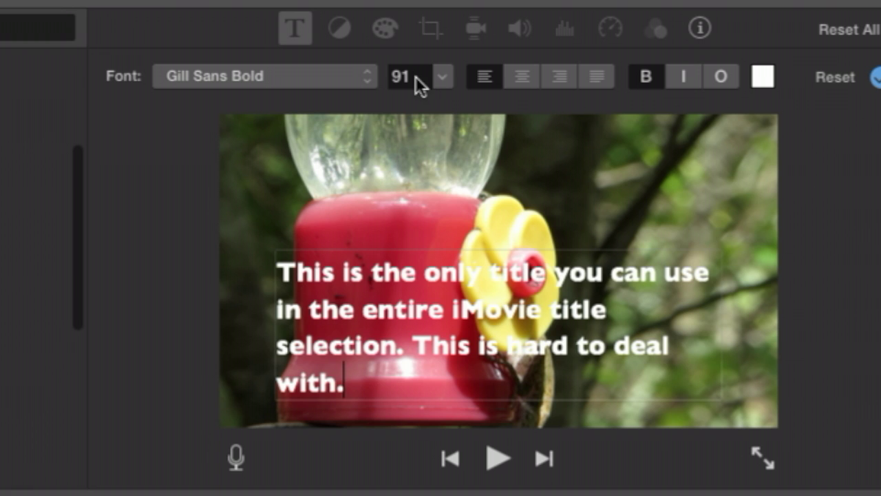
Step: Try subtitle font sizes of 80, 70 and then 60
click(440, 79)
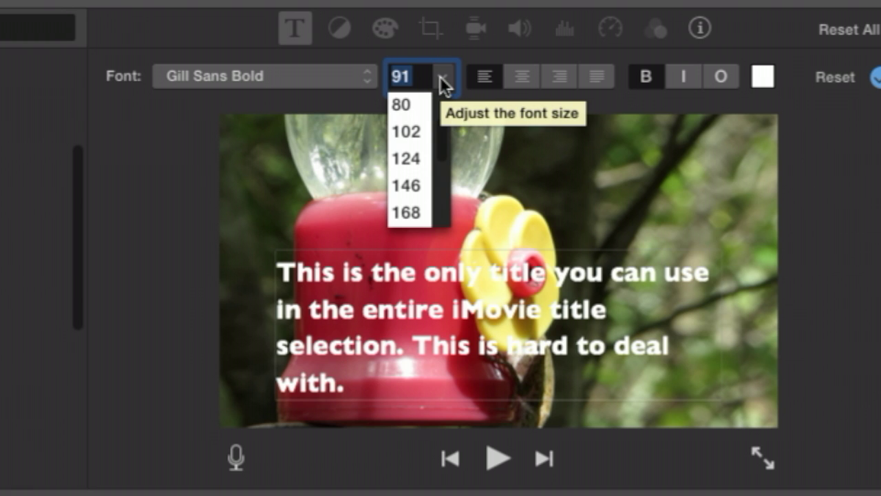
click(403, 105)
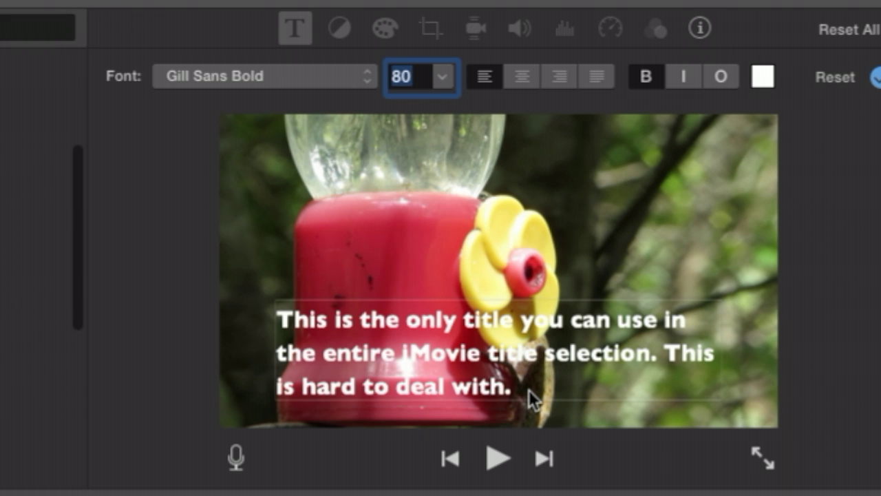
click(442, 77)
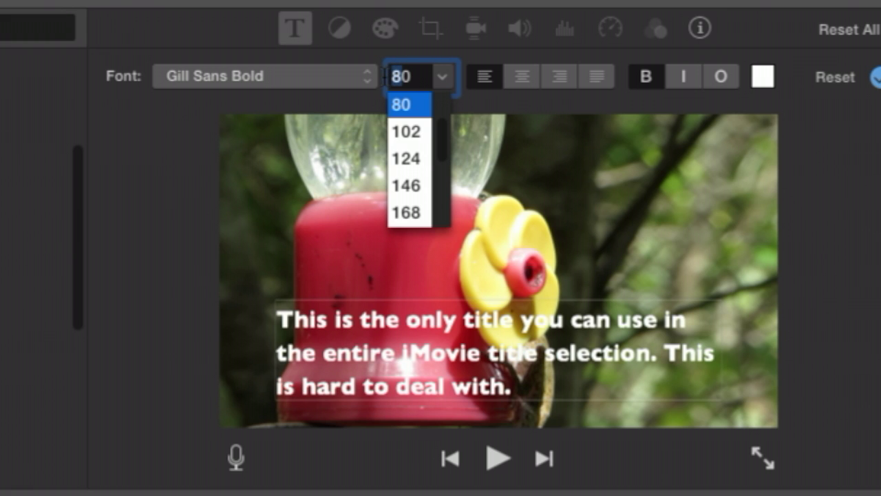
click(413, 76)
double_click(413, 76)
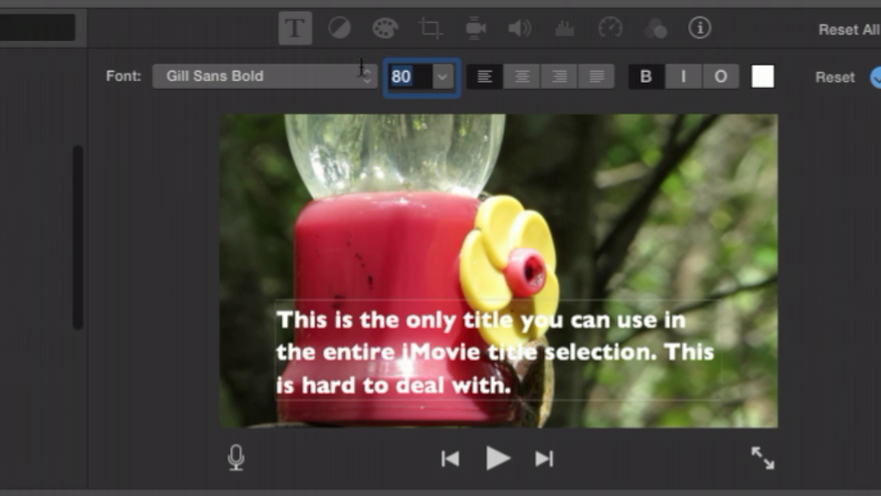
text(70)
key(Return)
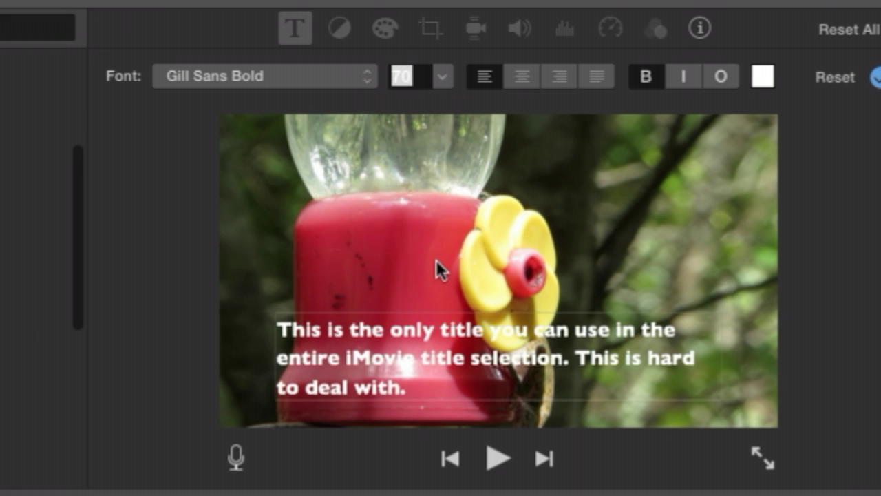
click(422, 84)
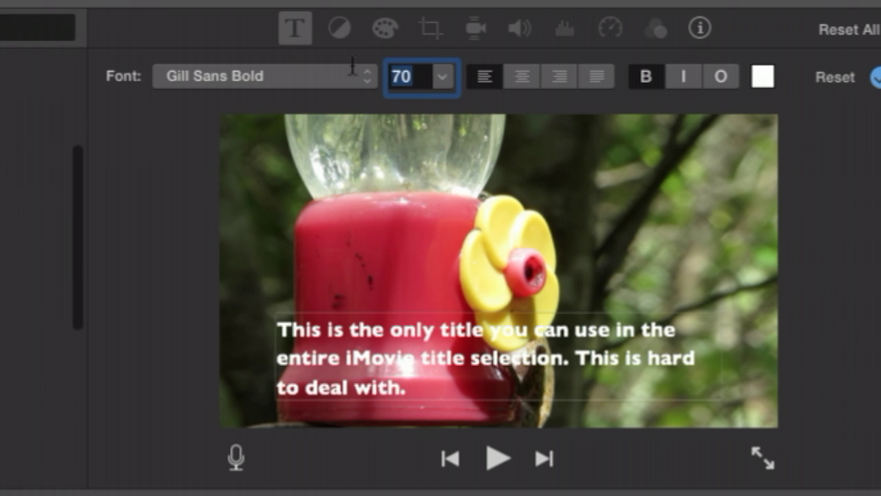
text(60)
key(Return)
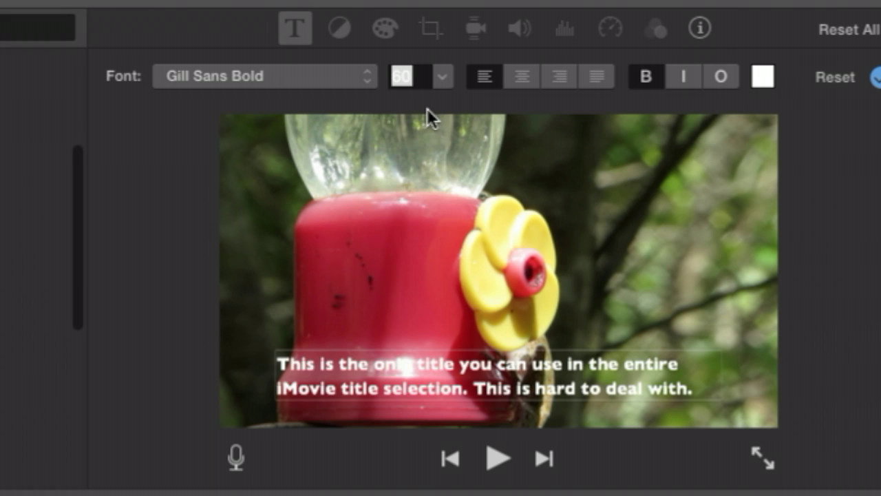
Step: Set the subtitle font size to 65 and confirm the title edits
click(442, 79)
click(412, 77)
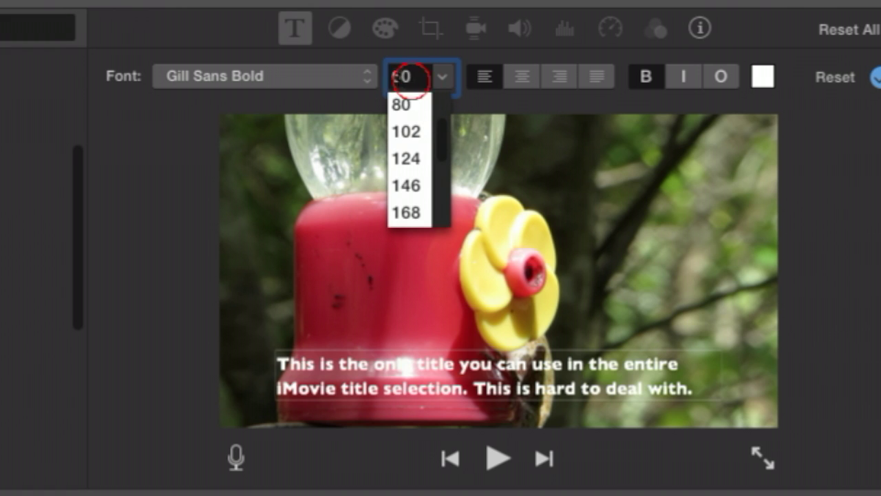
text(65)
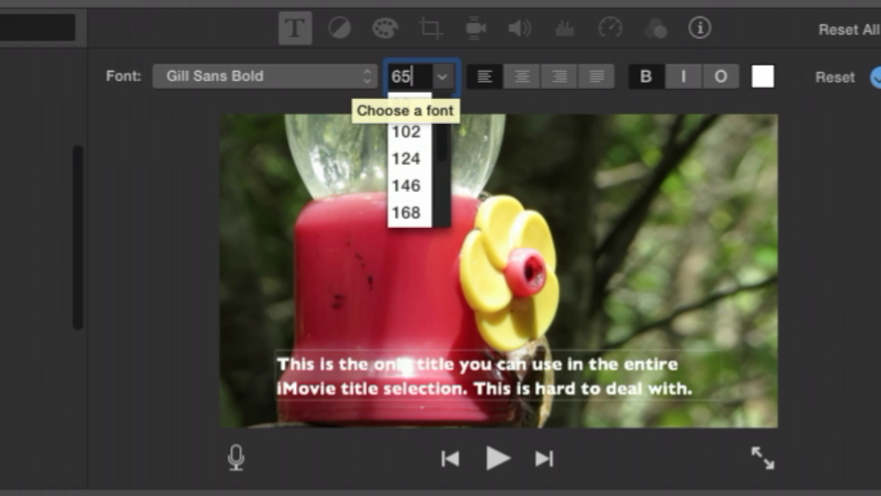
click(394, 334)
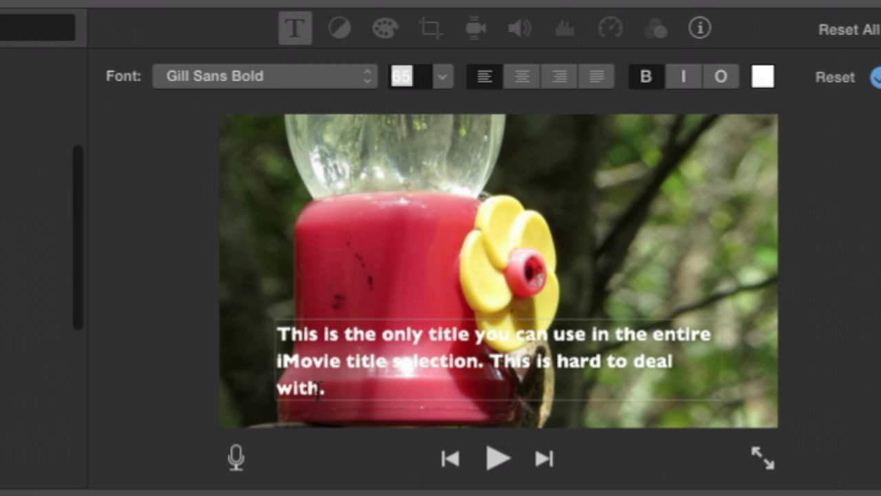
click(876, 78)
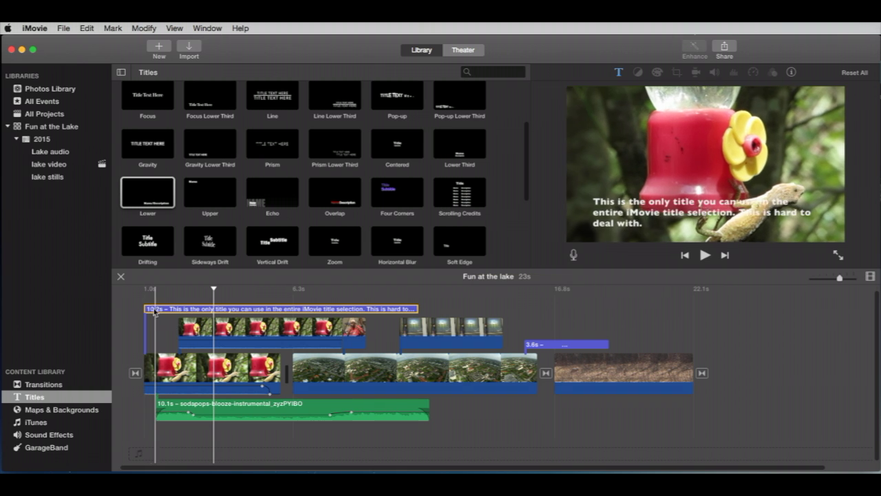
Step: Extend the Lower title to 10.4 seconds and select it at the first subtitle's end point
click(336, 311)
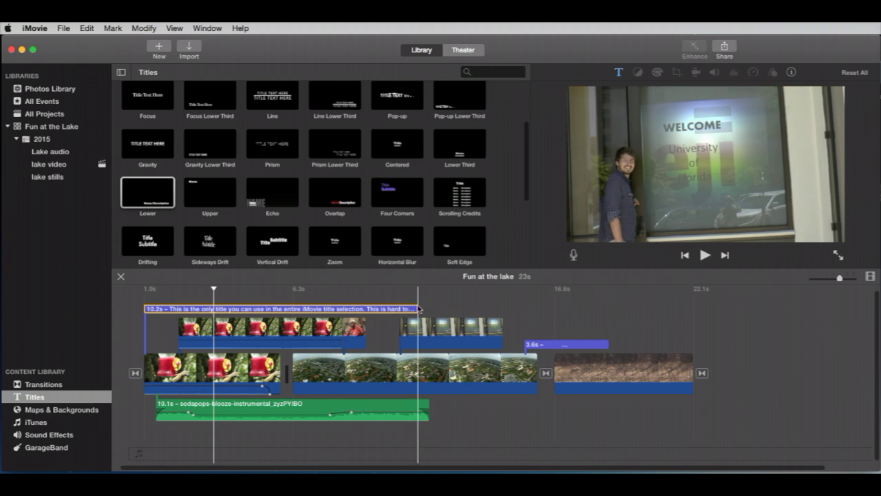
mouse_move(413, 307)
mouse_down()
mouse_move(482, 307)
mouse_move(417, 305)
mouse_up()
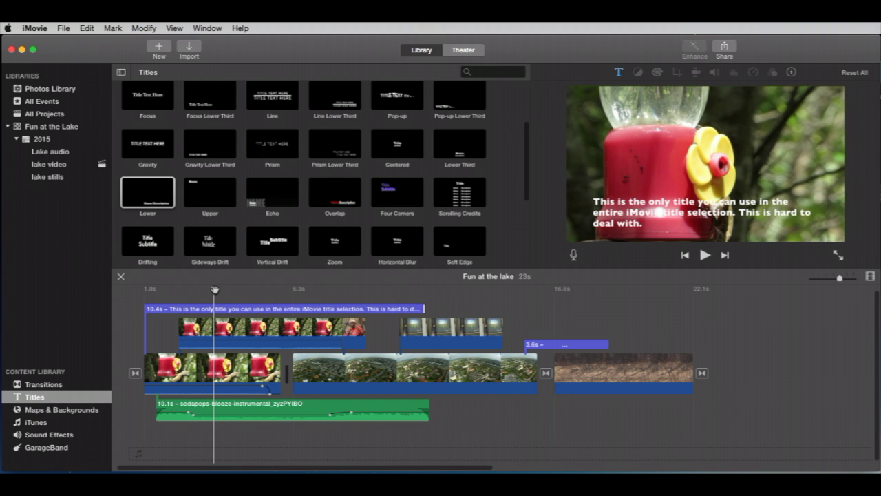
mouse_move(214, 289)
mouse_down()
mouse_move(154, 290)
mouse_move(217, 289)
mouse_up()
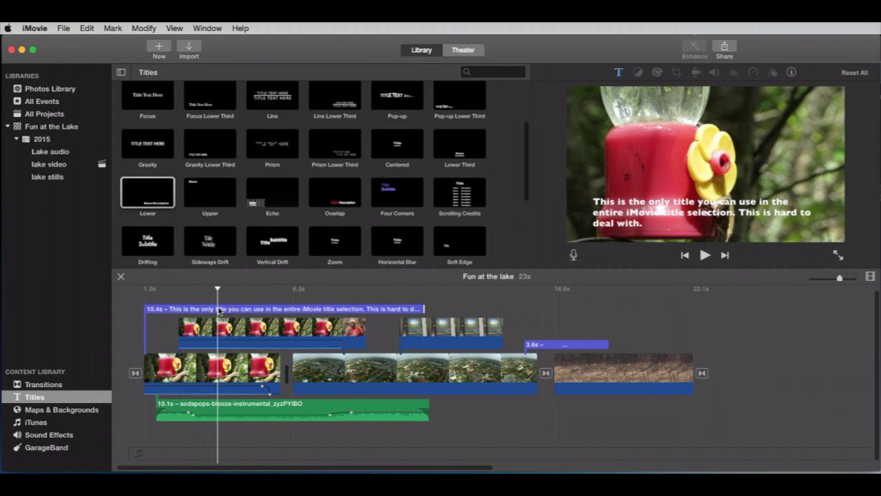
click(219, 310)
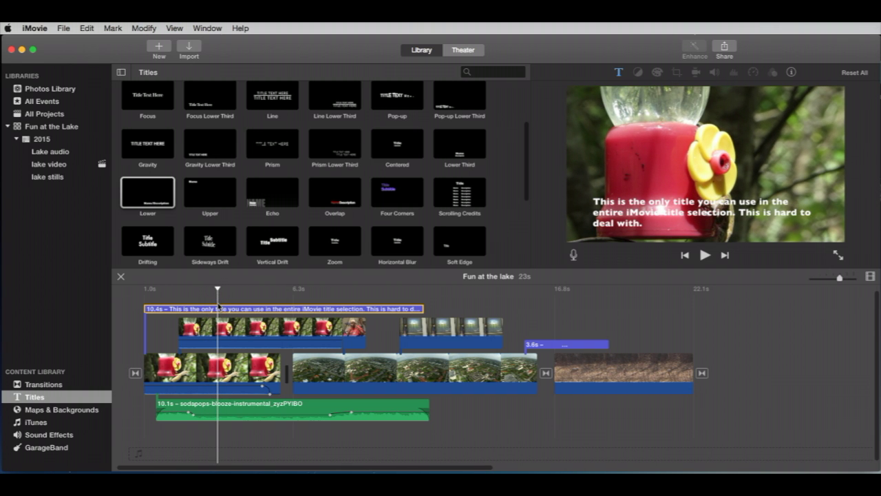
Step: Split the title at two points into 2.9s, 3.6s and 3.9s pieces
key(super+b)
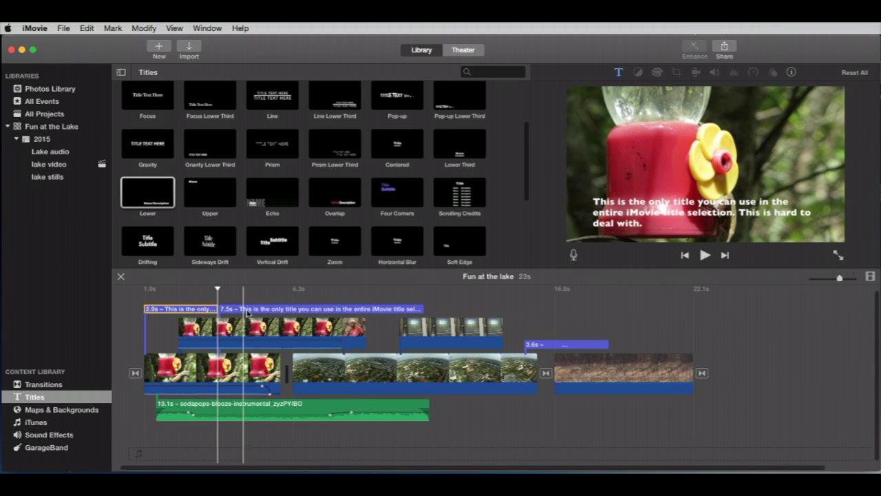
drag(217, 289, 324, 289)
click(325, 309)
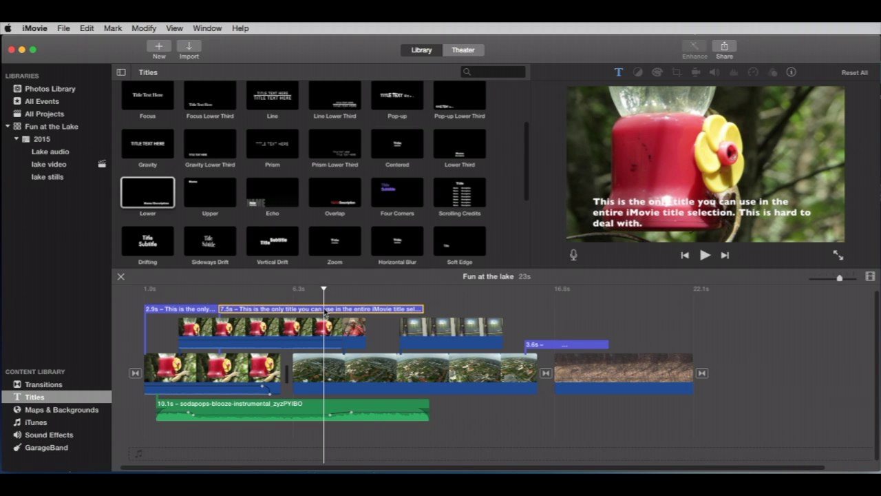
key(super+b)
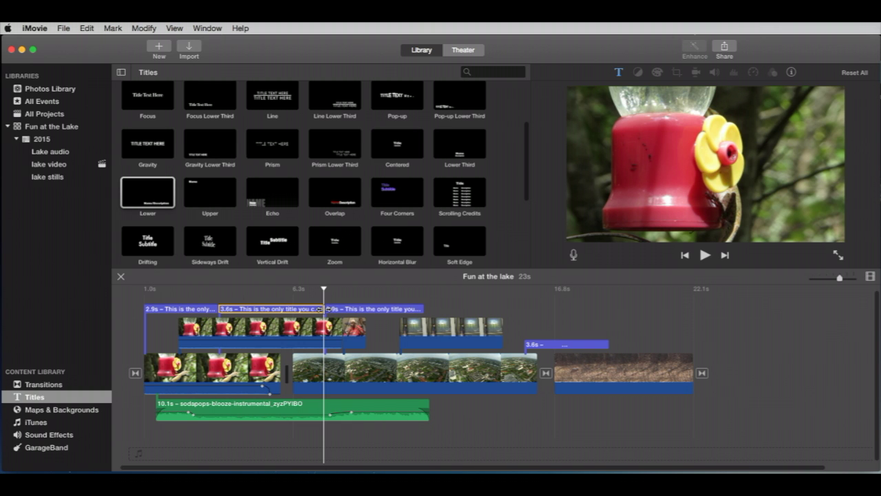
Step: Nudge the 3.9s and 3.6s title clips slightly later, checking the footage beneath them
click(177, 289)
click(261, 290)
click(346, 293)
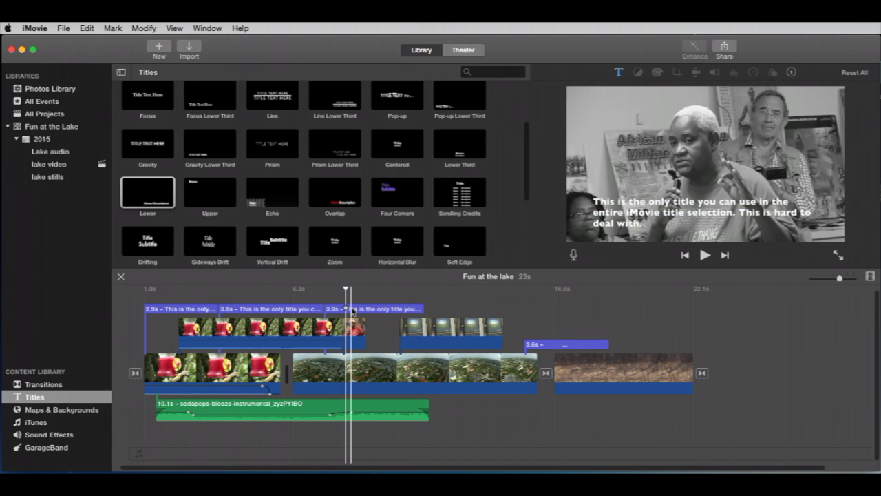
drag(353, 311, 366, 312)
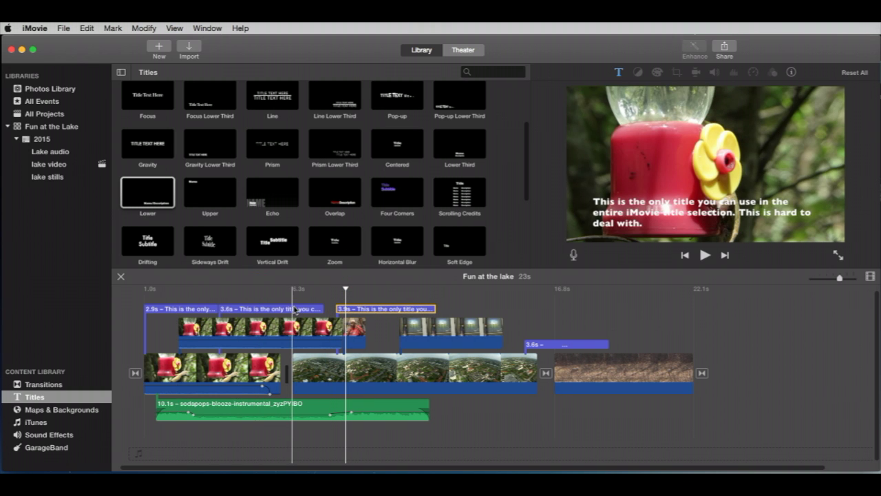
drag(295, 310, 300, 309)
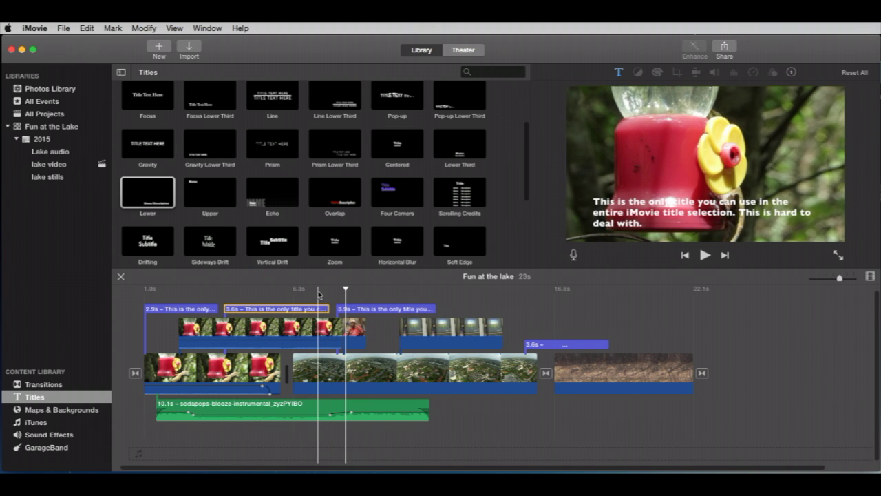
click(198, 295)
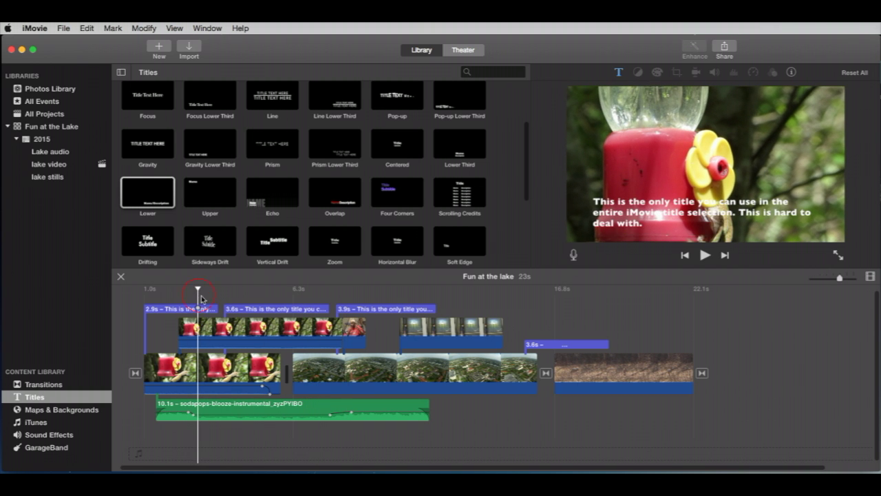
click(262, 292)
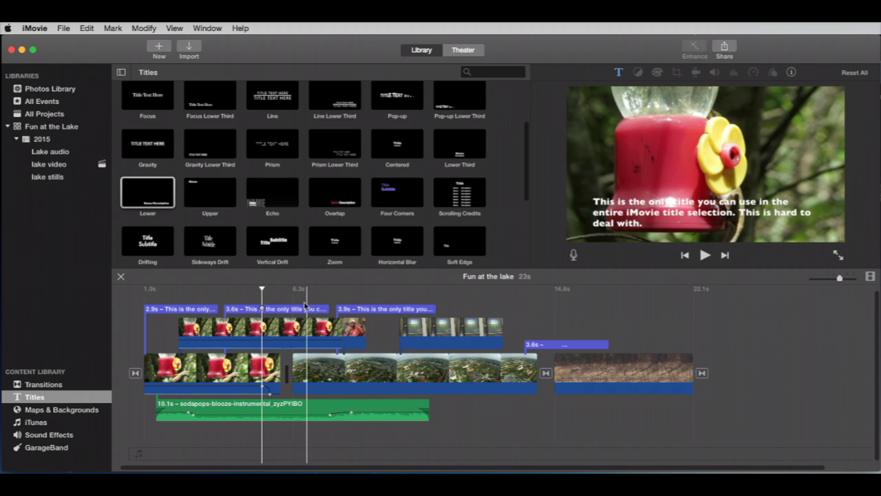
Step: Retype the 3.6s title as 'Here is the lizard and he is drinking the nectar.' and confirm
double_click(291, 311)
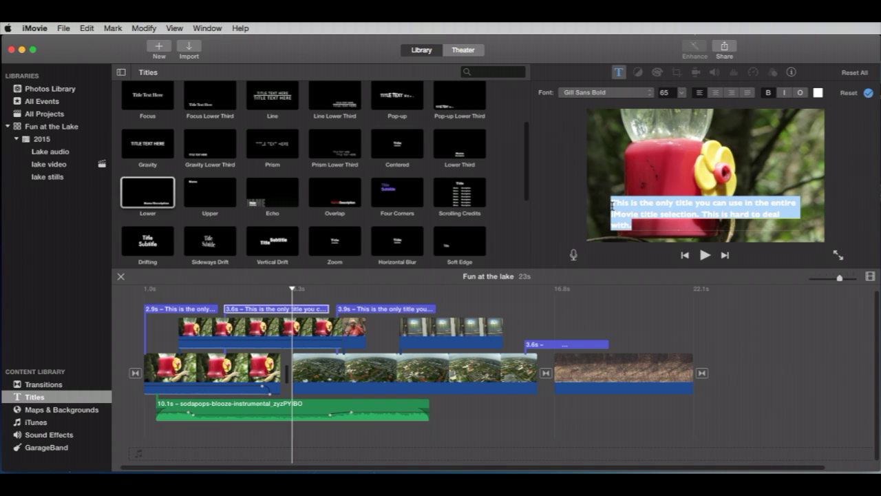
text(Her)
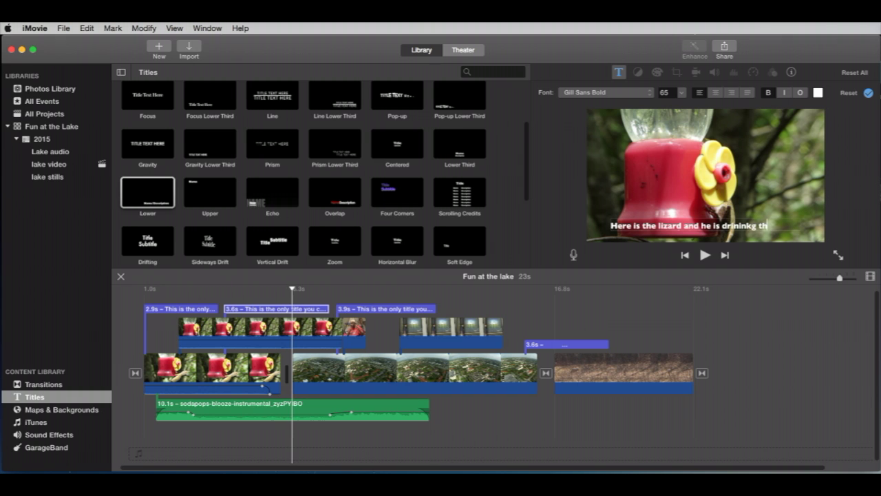
text(tar.)
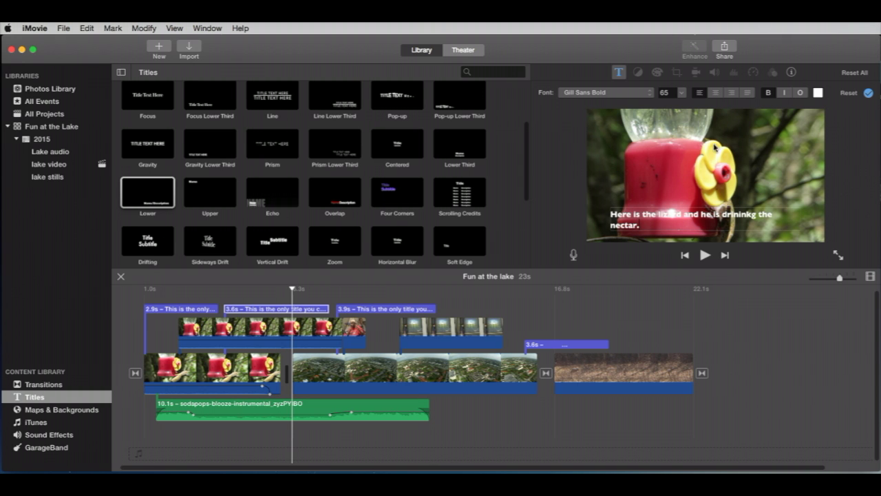
click(868, 93)
click(581, 288)
Step: Preview the new subtitle and move the sodapops instrumental later under the aerial footage
click(194, 296)
key(space)
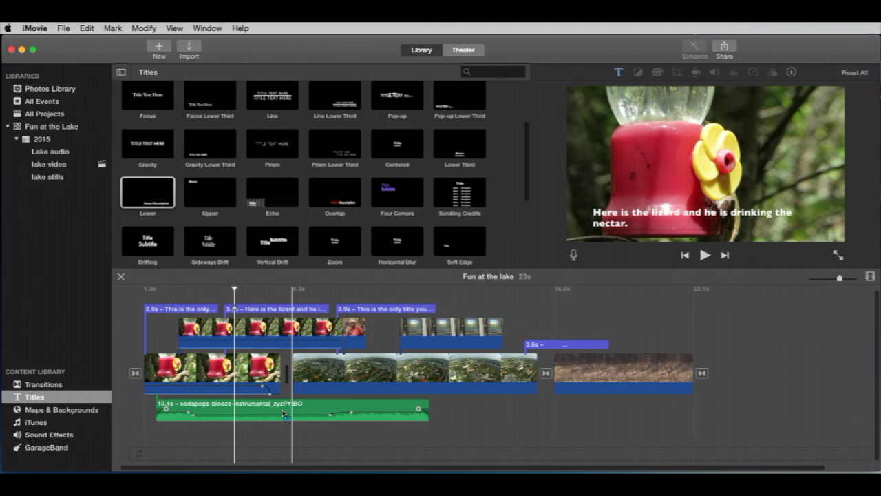
drag(282, 413, 632, 407)
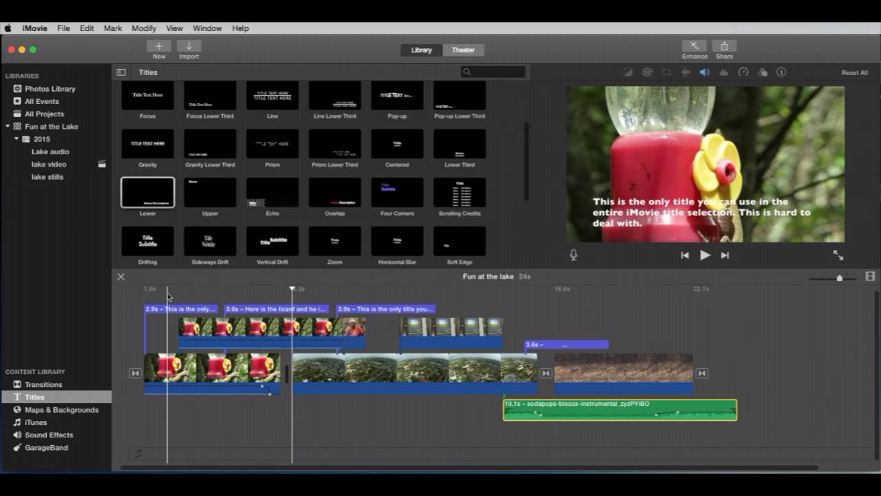
Step: Replay the edit and lengthen the third title to about 7.3 seconds
click(168, 295)
key(space)
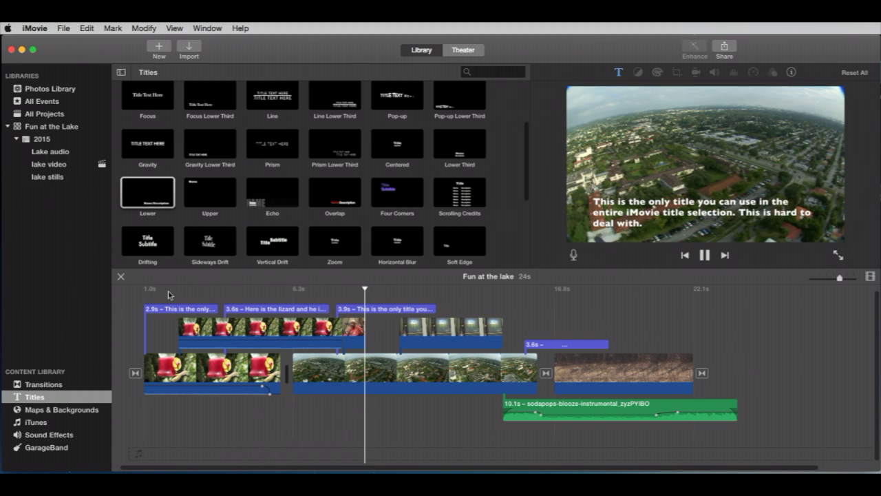
key(space)
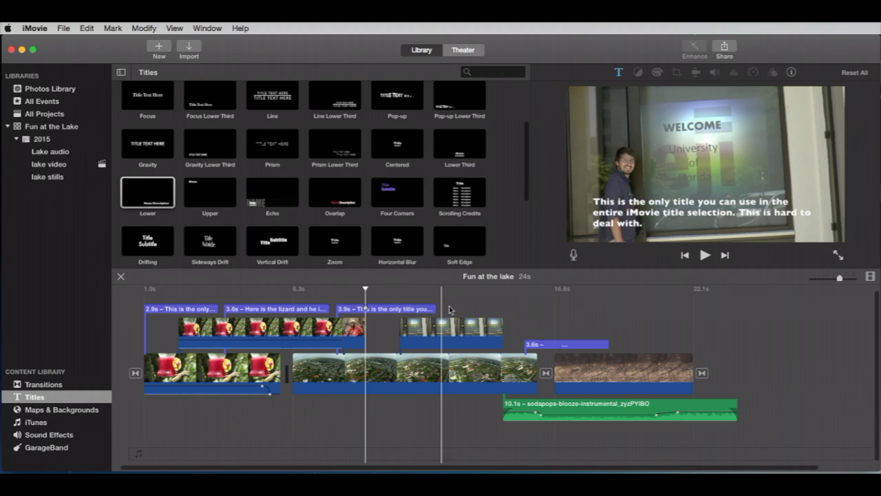
drag(435, 309, 530, 313)
Step: Finish the third title at 7.5 seconds and play back from just before it
click(550, 320)
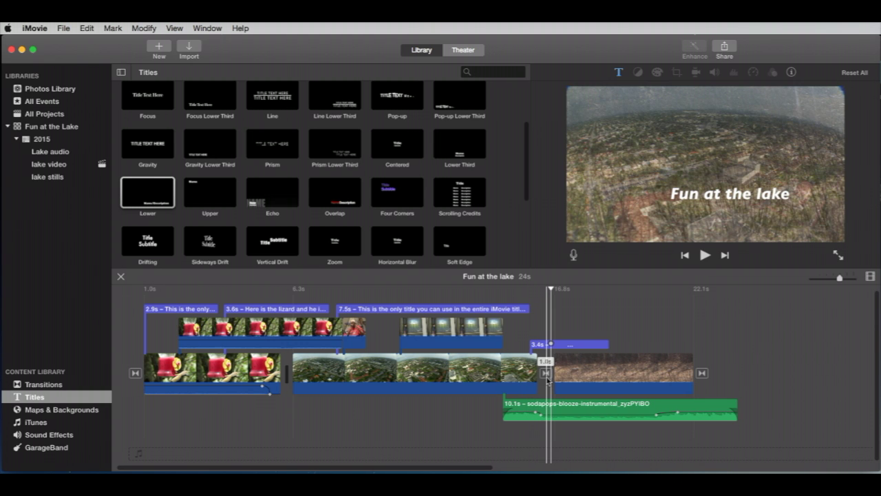
click(487, 303)
key(space)
key(space)
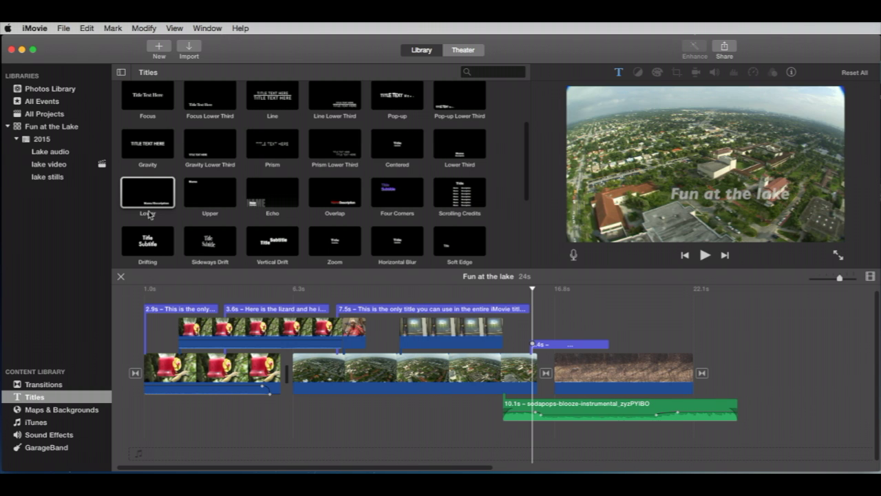
click(276, 307)
click(291, 308)
click(378, 309)
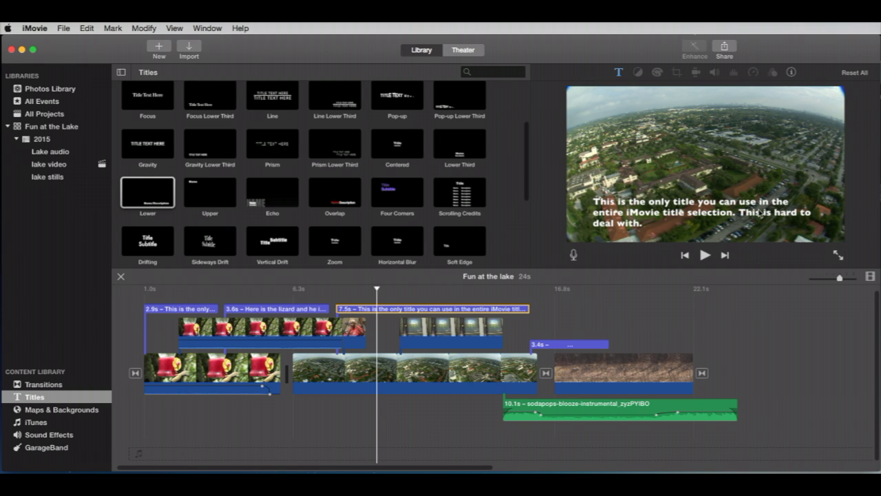
click(454, 309)
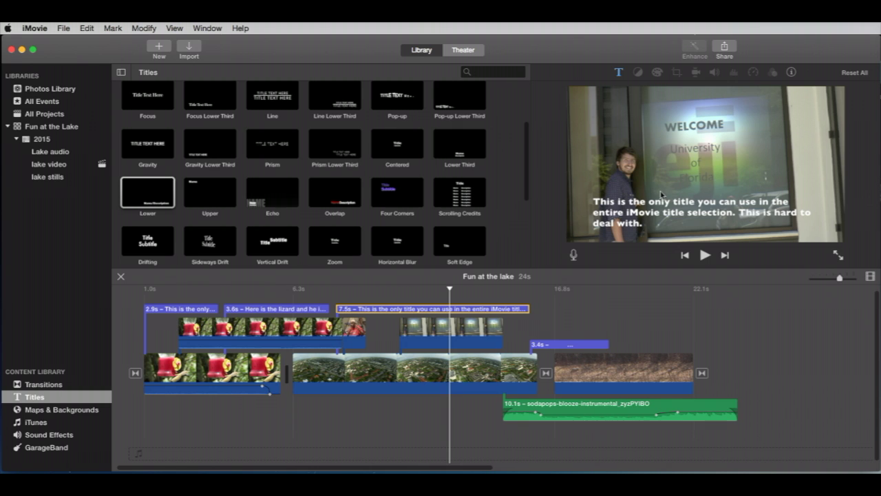
double_click(483, 310)
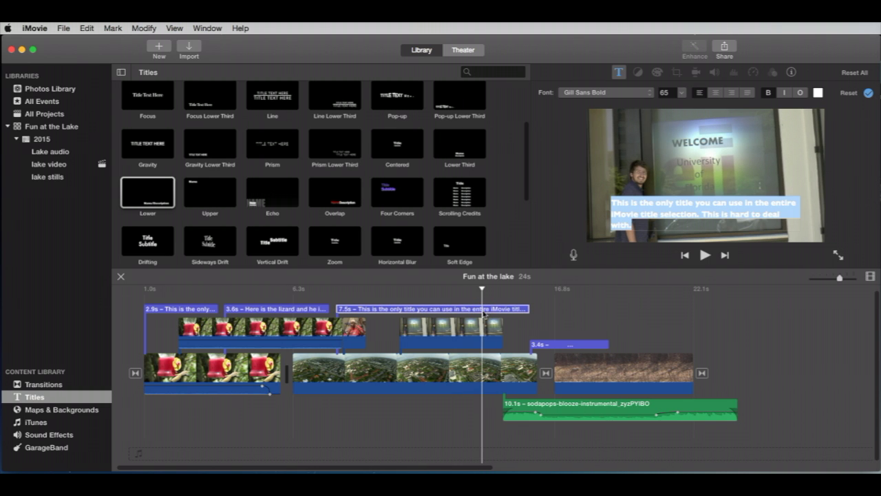
click(801, 93)
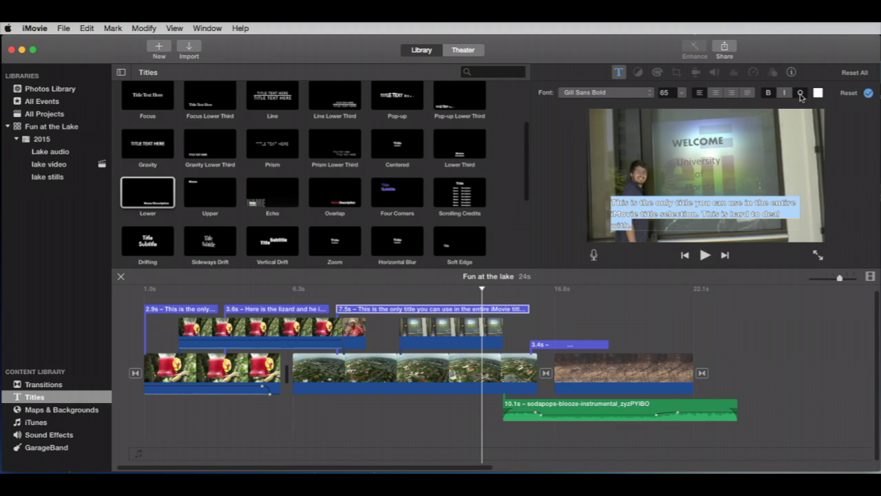
click(801, 94)
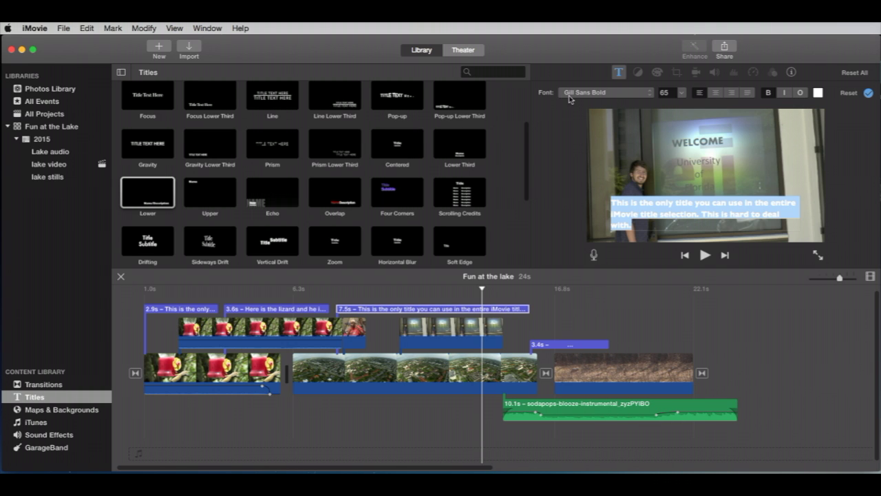
click(414, 298)
drag(480, 289, 383, 291)
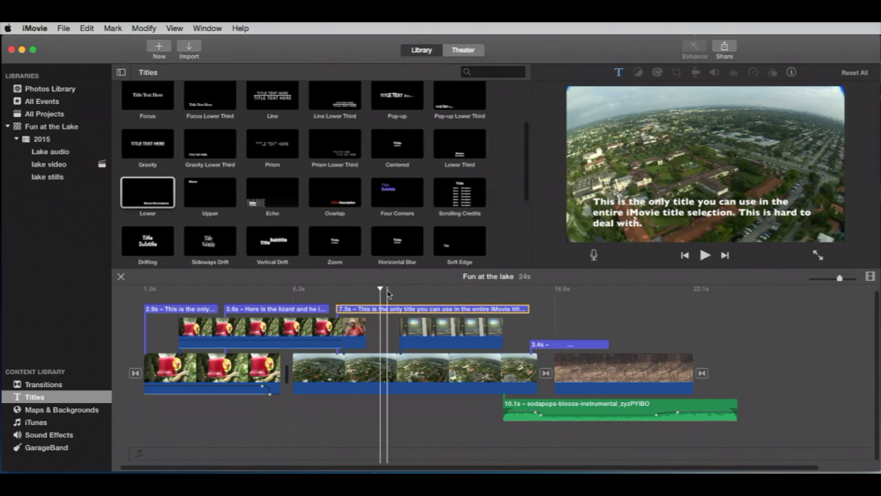